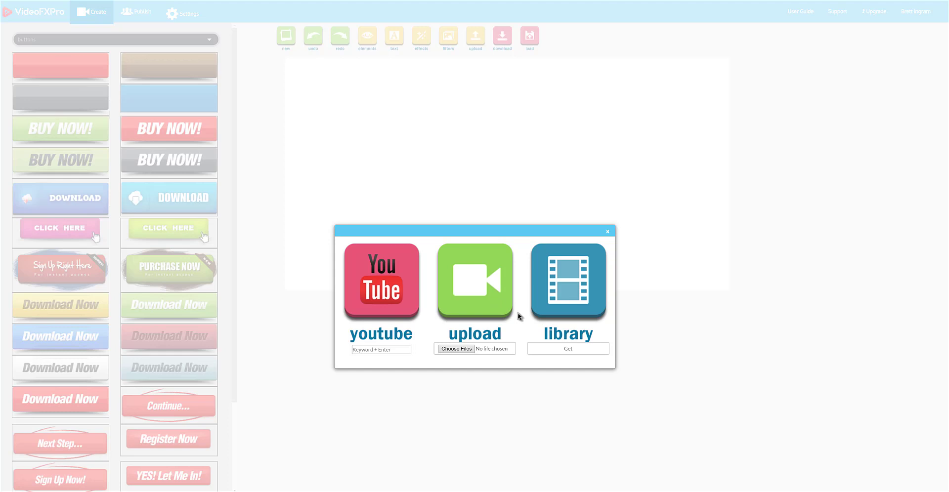
- Load a highway traffic clip from the driving and traffic stock library onto the canvas
left_click(567, 349)
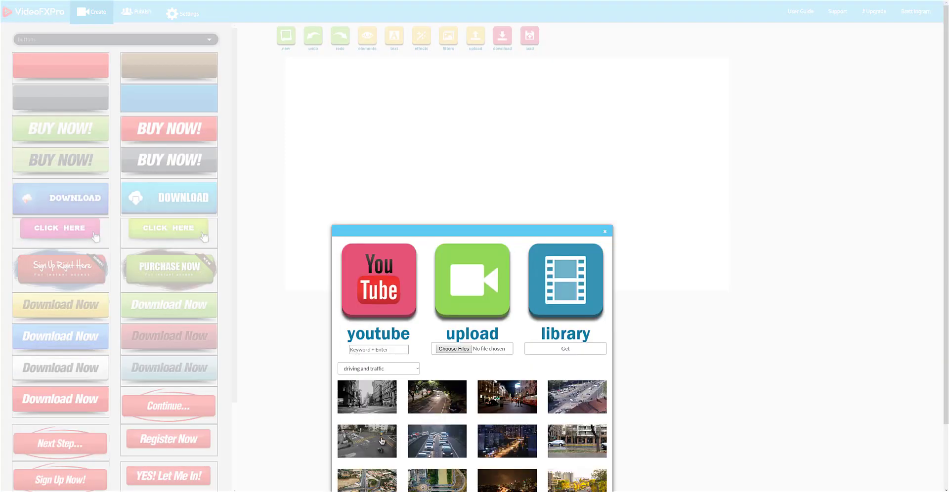
left_click(380, 456)
type("17")
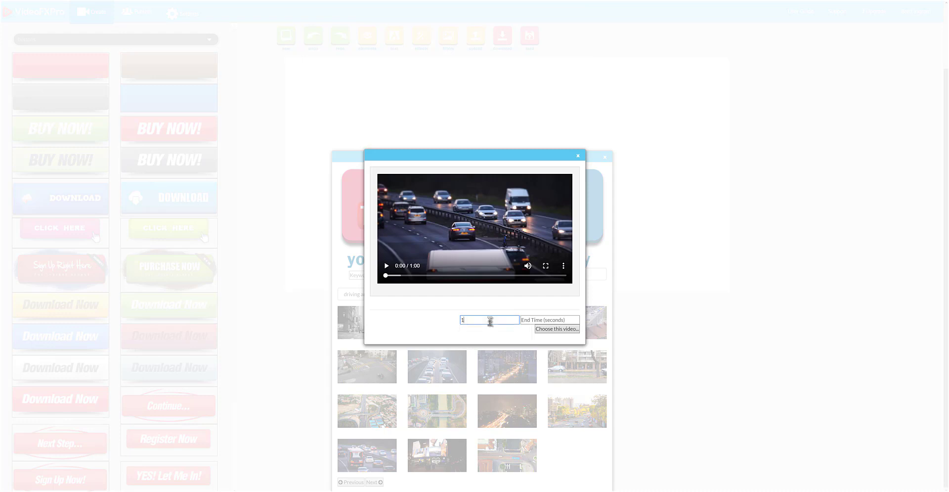
left_click(557, 329)
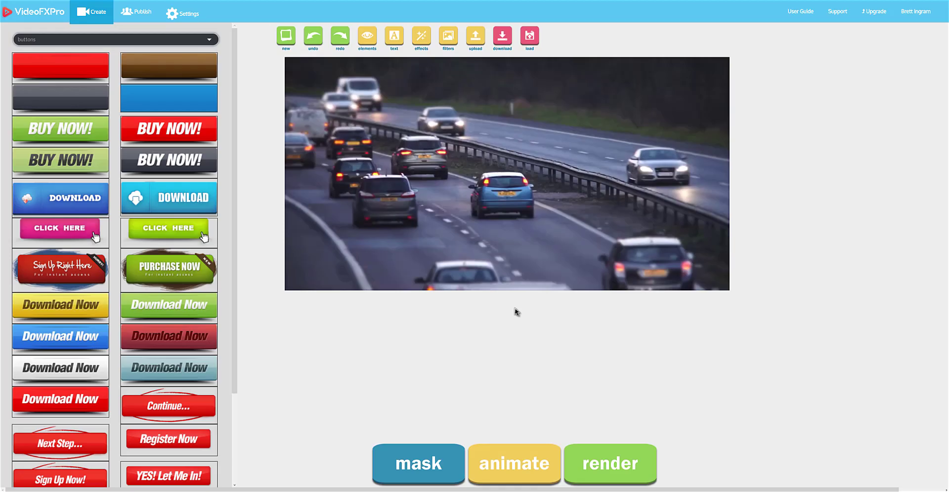
- Paint a mask over the far lanes along the top of the traffic video
left_click(419, 476)
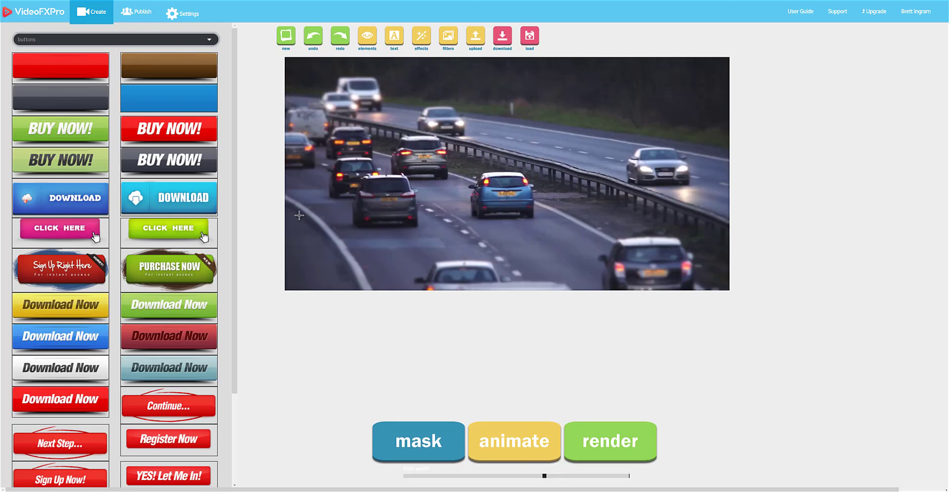
mouse_move(398, 74)
left_mouse_down()
mouse_move(667, 66)
mouse_move(724, 74)
mouse_move(448, 84)
left_mouse_up()
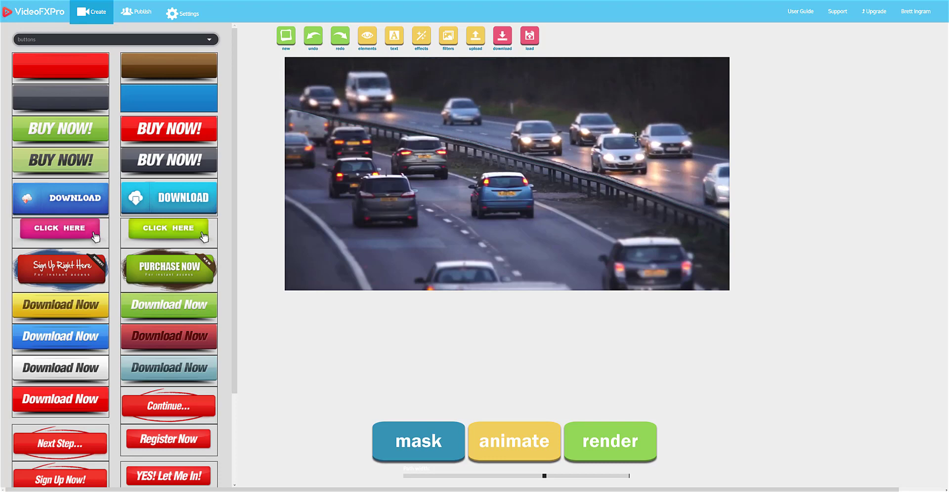
- Apply the Invertor filter to the masked upper area of the clip
left_click(450, 40)
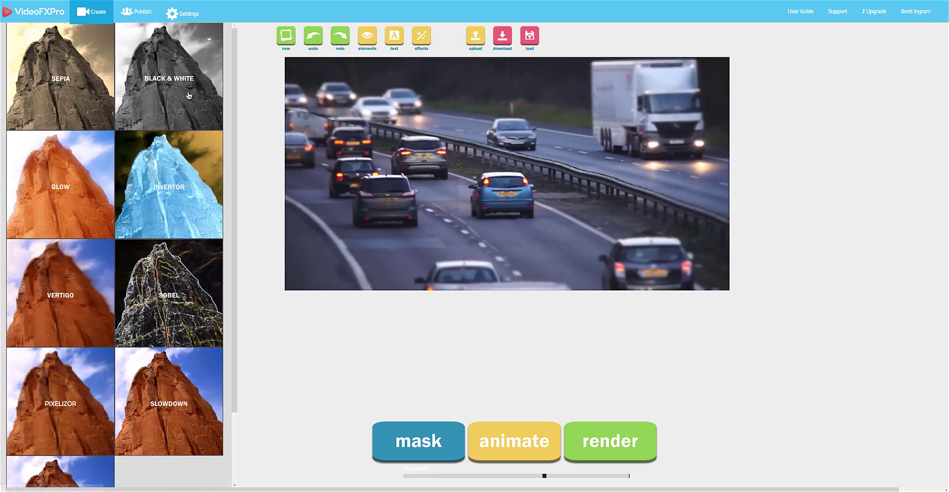
left_click(84, 60)
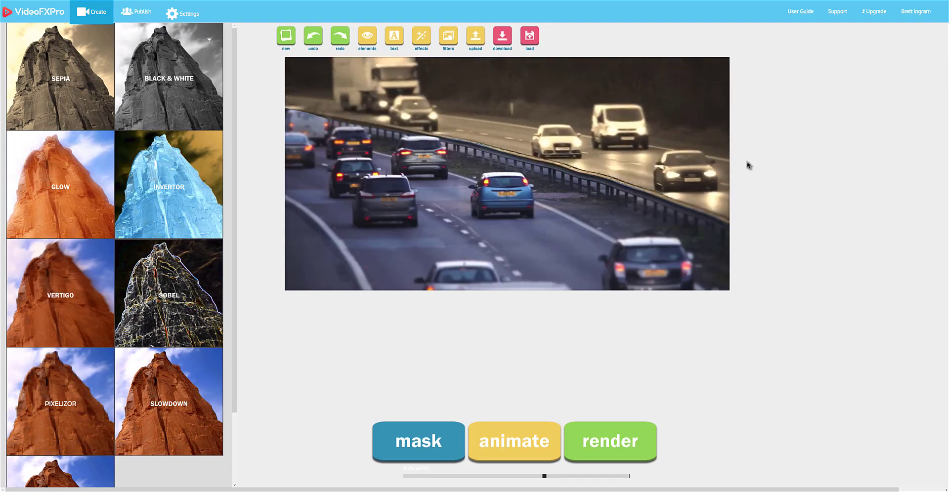
left_click(190, 186)
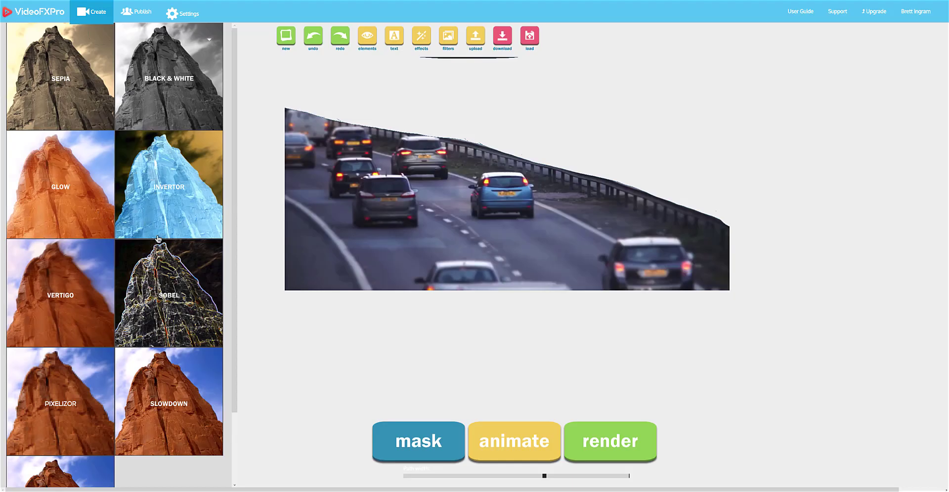
left_click(158, 237)
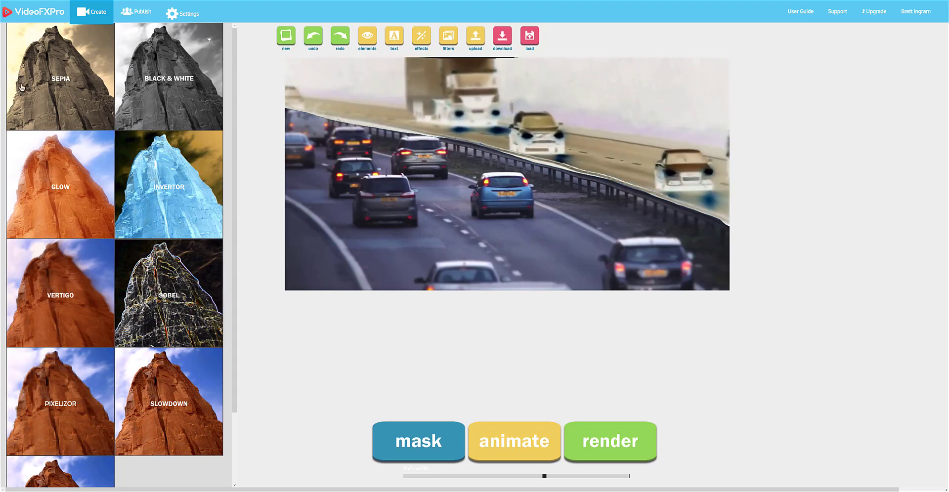
- Return to the graphic elements gallery and browse the callout graphics
left_click(363, 37)
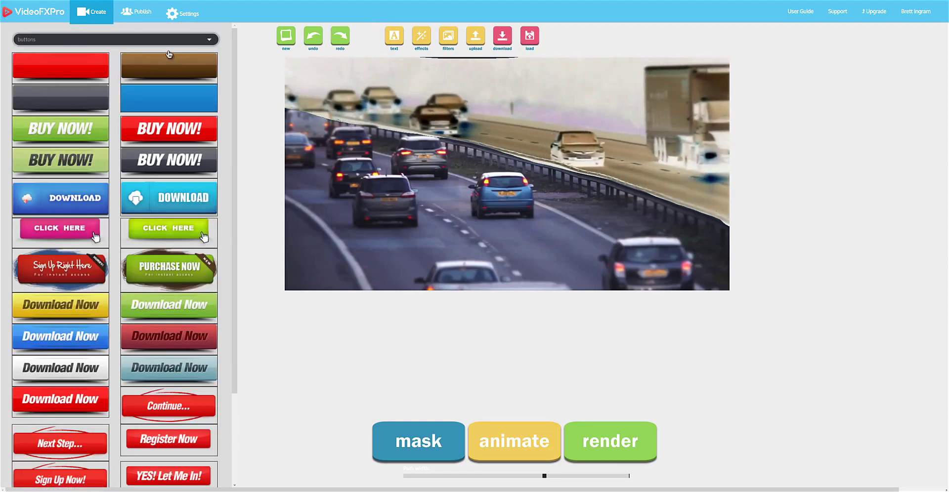
scroll(170, 231, "down", 2)
scroll(170, 230, "up", 3)
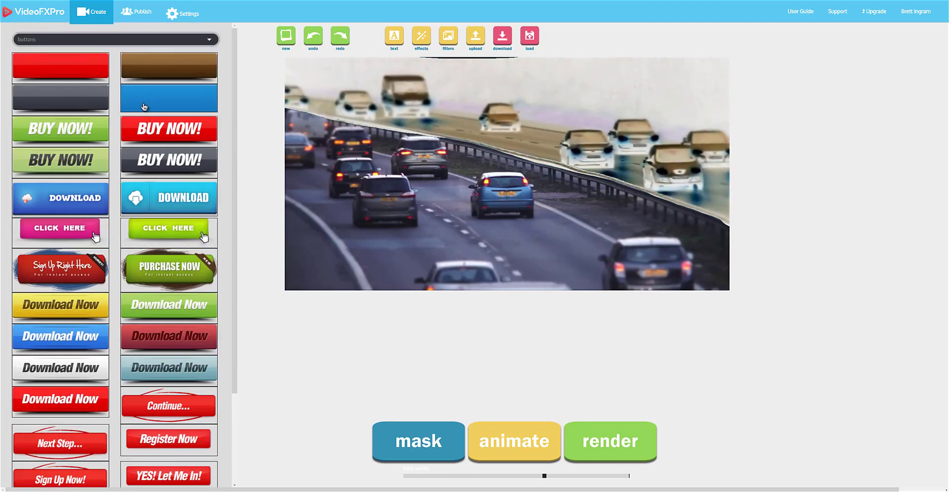
left_click(150, 40)
left_click(134, 67)
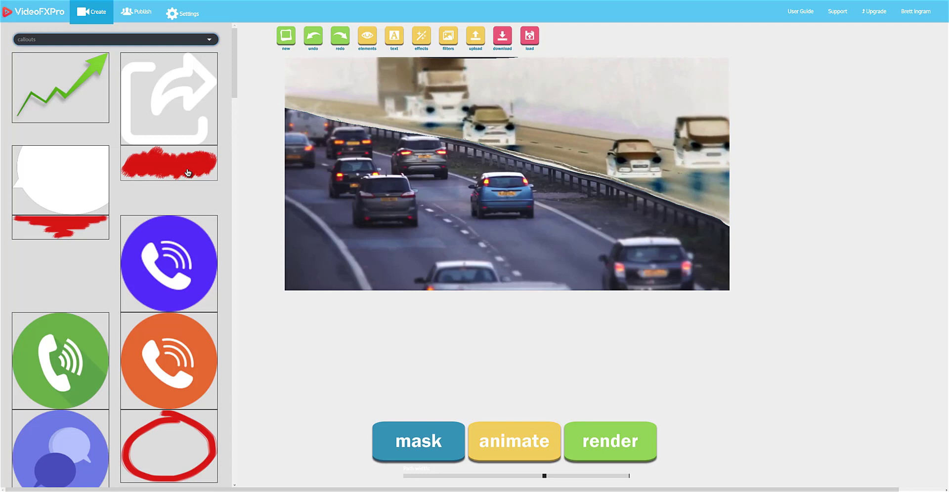
scroll(188, 188, "down", 1)
scroll(188, 188, "down", 5)
scroll(178, 76, "up", 4)
scroll(168, 55, "up", 2)
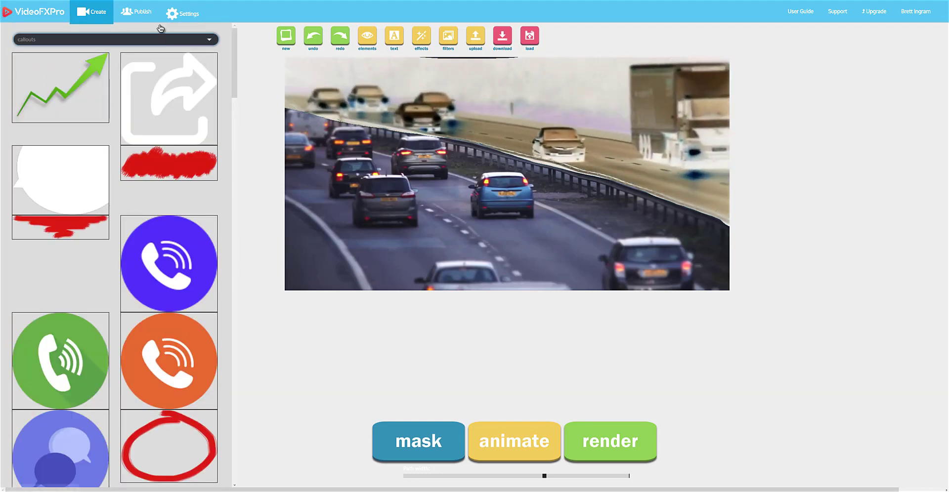
- Browse the cutout, illustration and lighting element categories
left_click(163, 40)
left_click(151, 78)
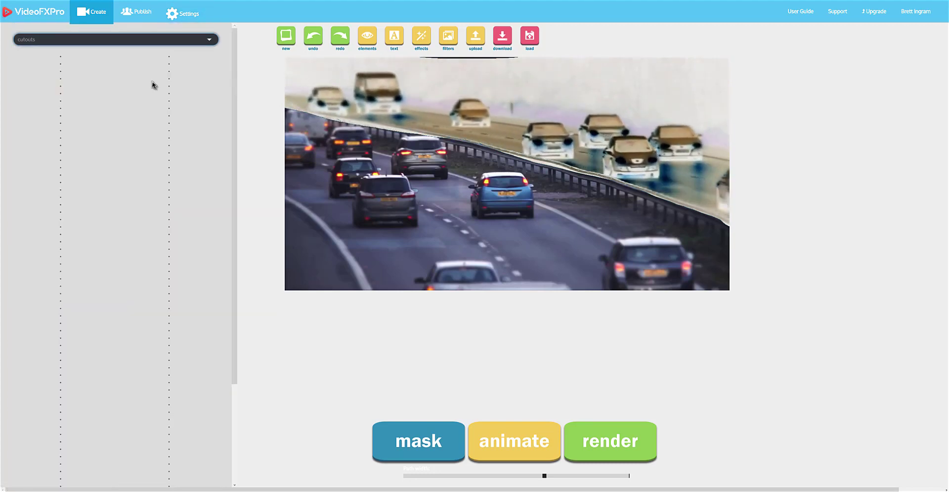
left_click(158, 40)
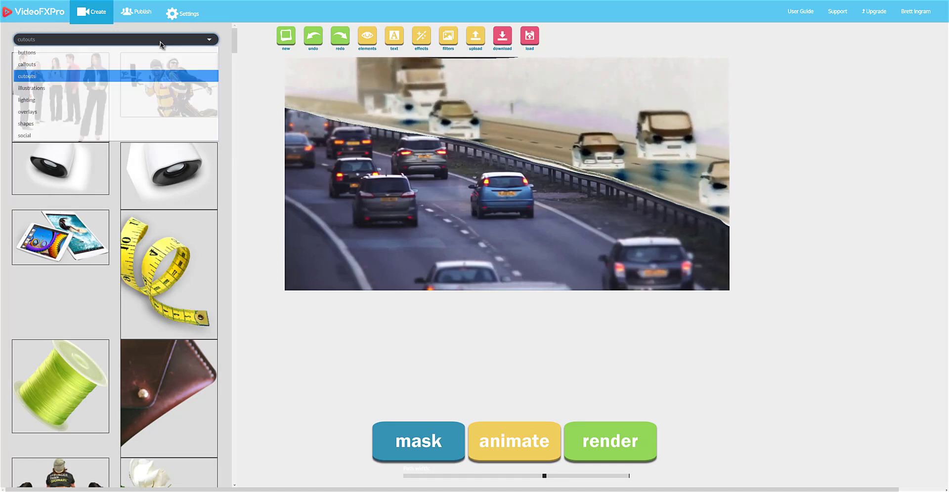
left_click(156, 89)
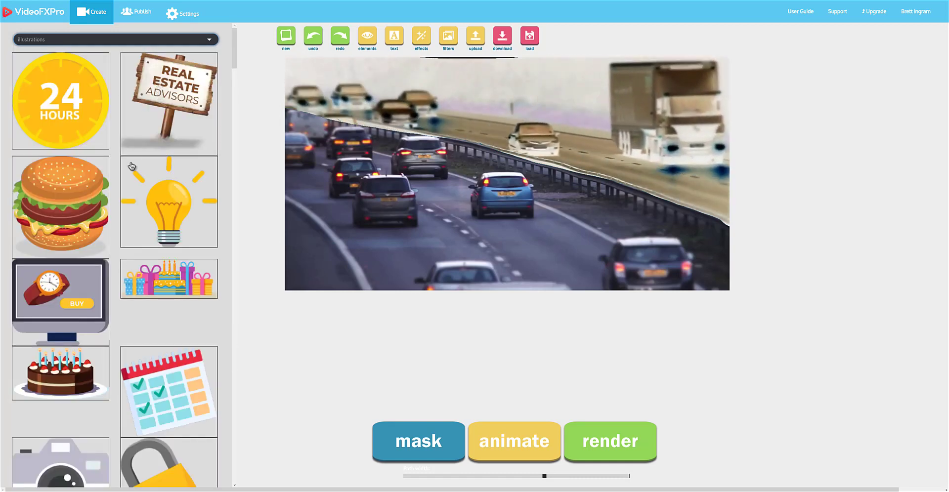
left_click(140, 39)
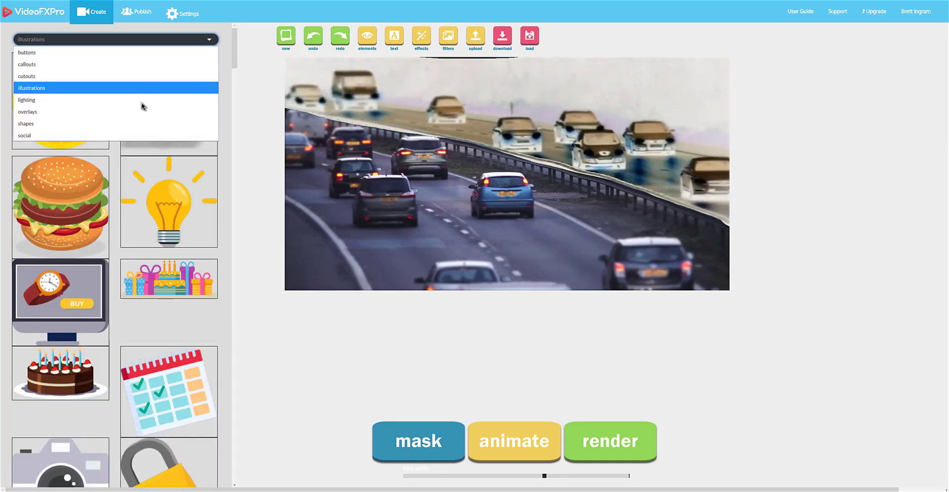
left_click(144, 98)
- Move through the overlay category to display the shape graphics
left_click(154, 42)
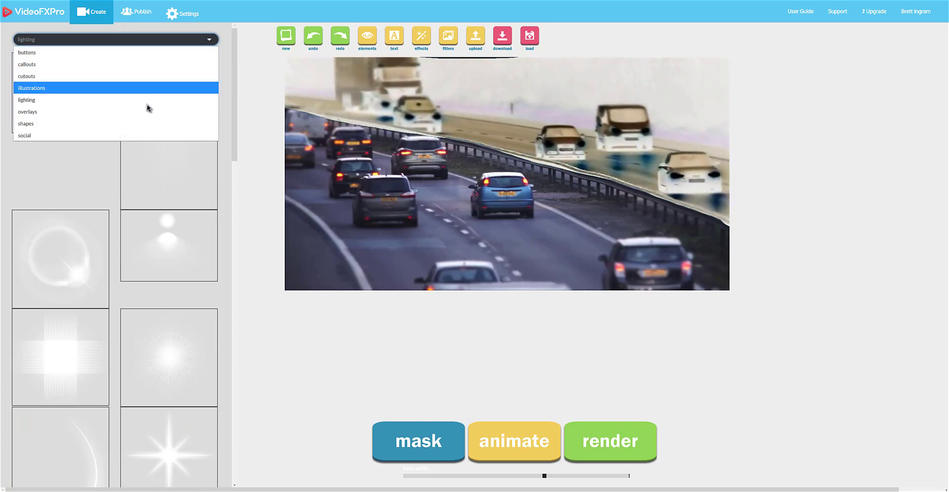
left_click(149, 112)
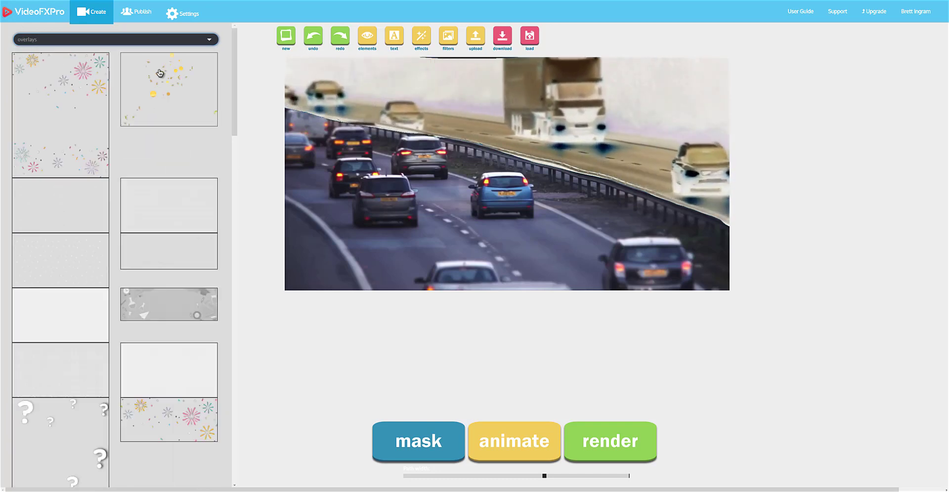
left_click(153, 39)
left_click(145, 124)
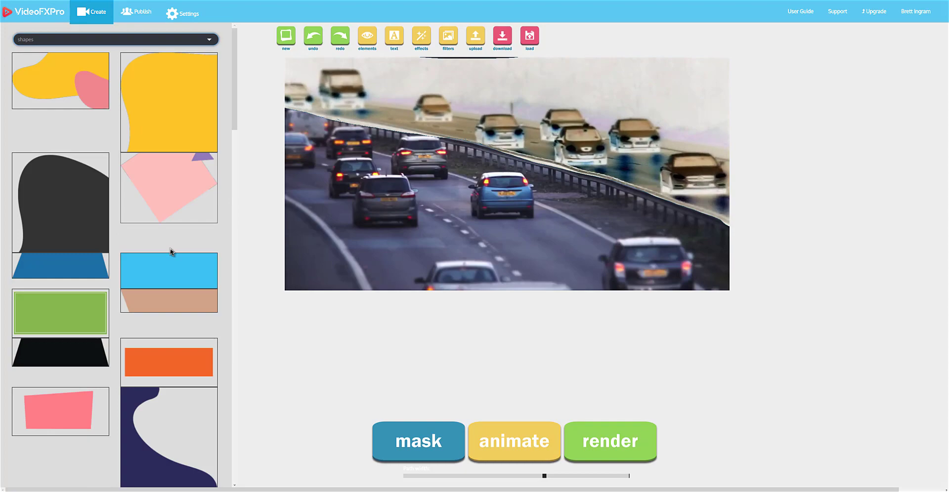
- Add a green rectangle and position it over the upper middle of the video
left_click(100, 312)
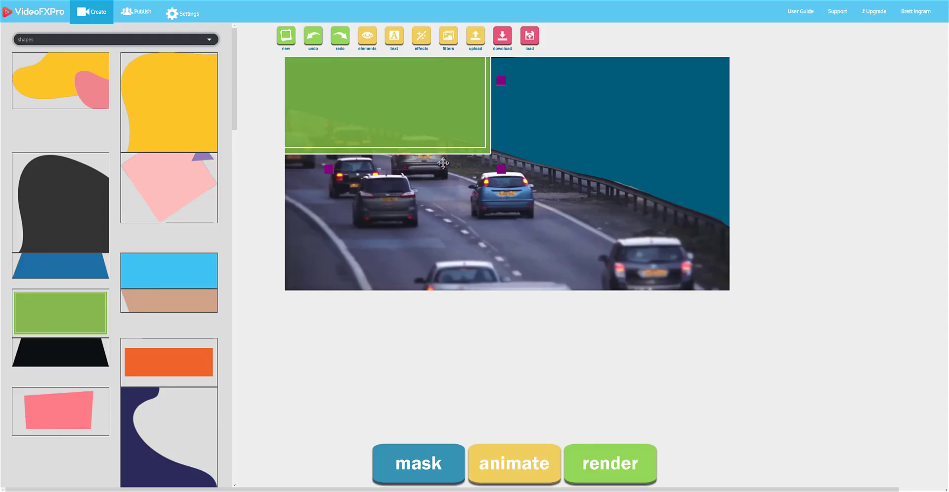
left_click_drag(442, 163, 437, 179)
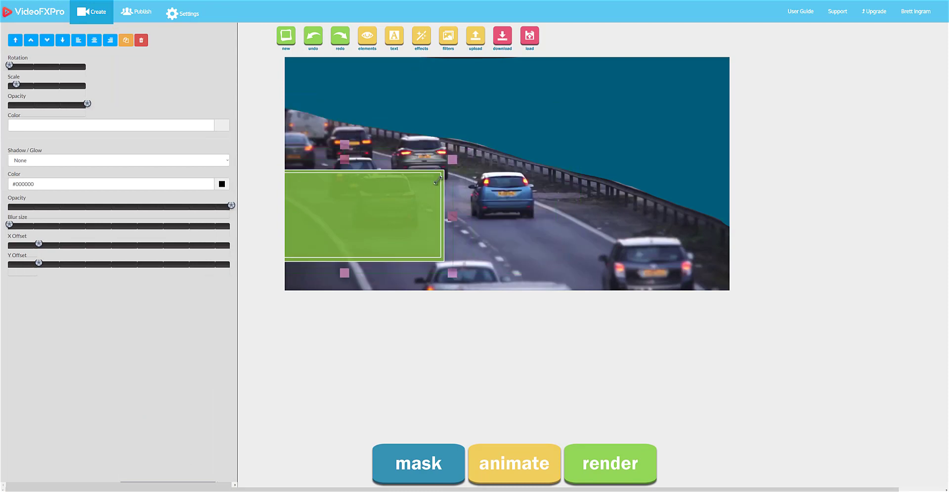
left_click_drag(386, 218, 524, 242)
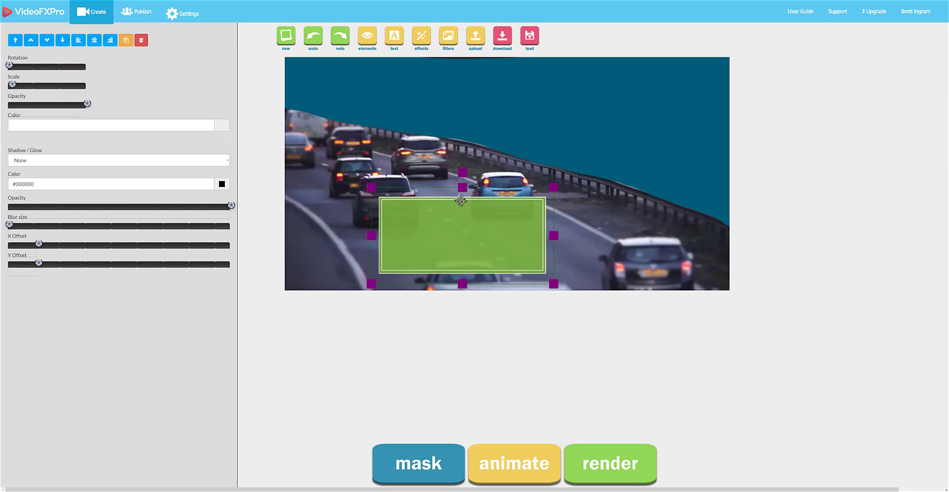
left_click_drag(483, 213, 507, 145)
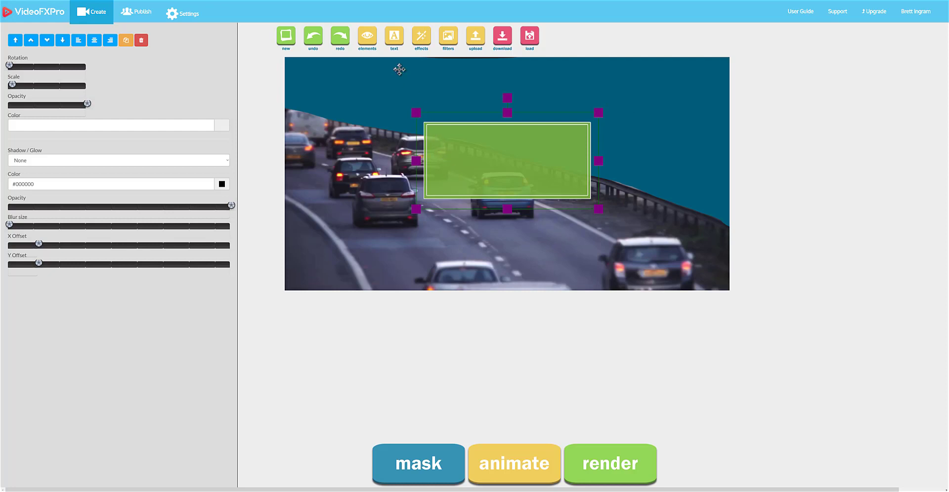
left_click(394, 38)
- Centre the 'Text Sample' caption inside the green rectangle
left_click_drag(504, 185, 537, 160)
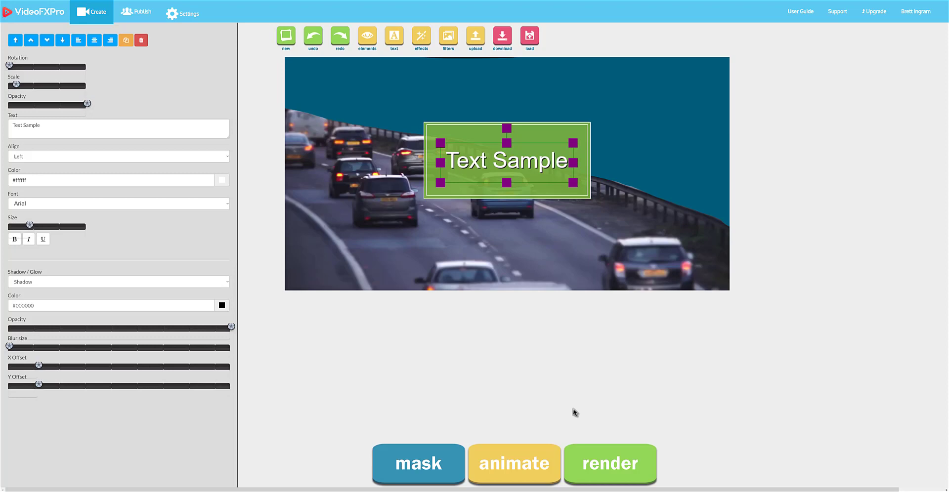
- Render and preview the clip, write the post message 'this is a cool video', then check the download option
left_click(612, 467)
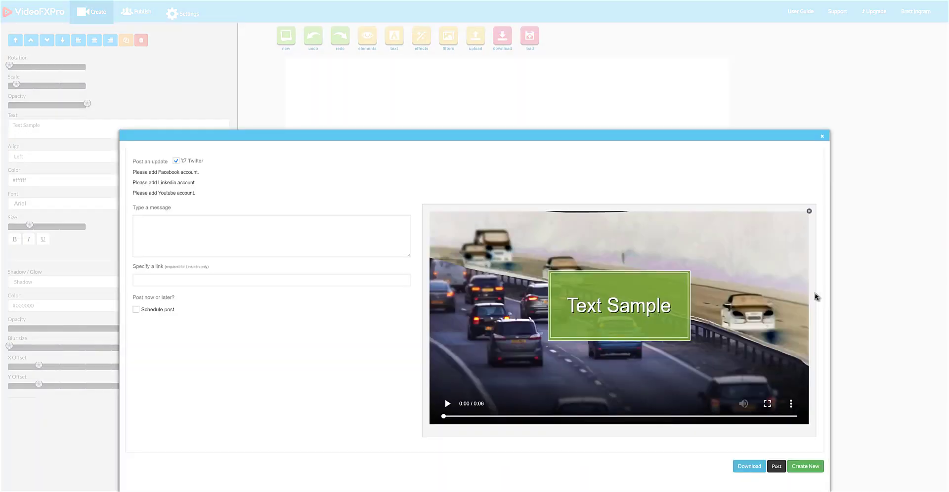
left_click(448, 405)
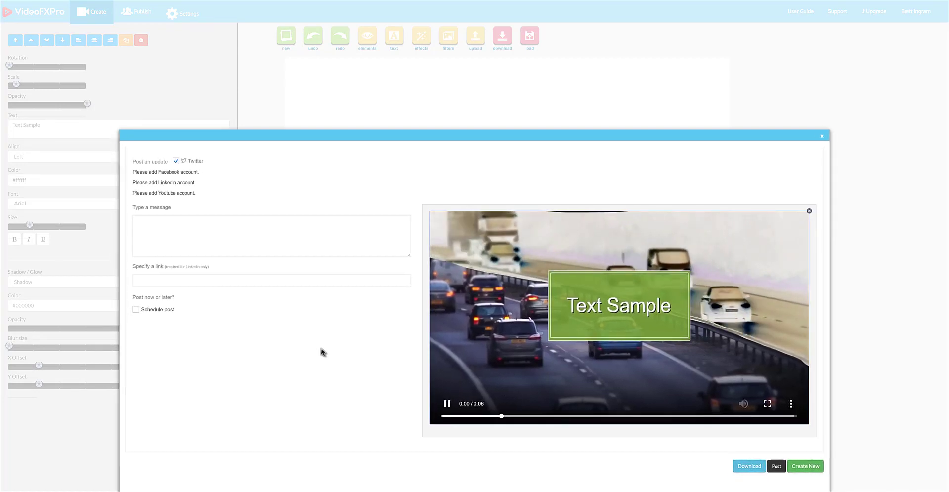
left_click(245, 243)
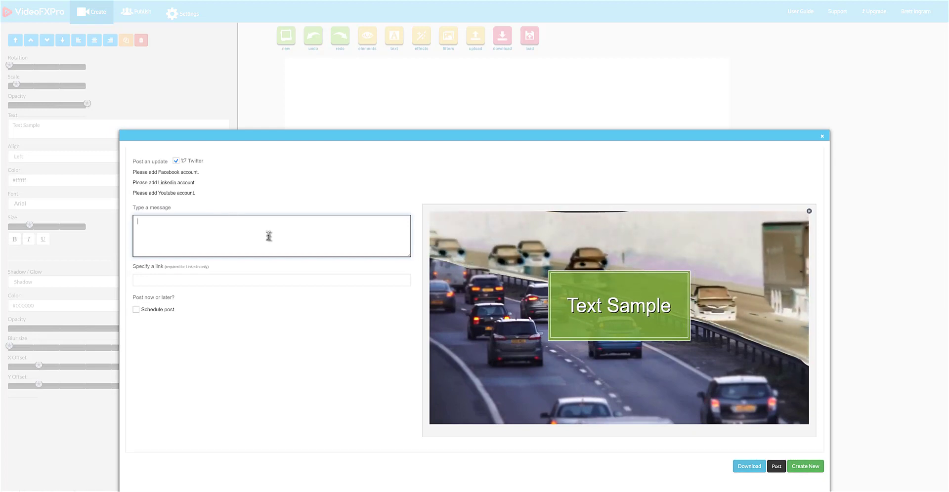
type("this is a co")
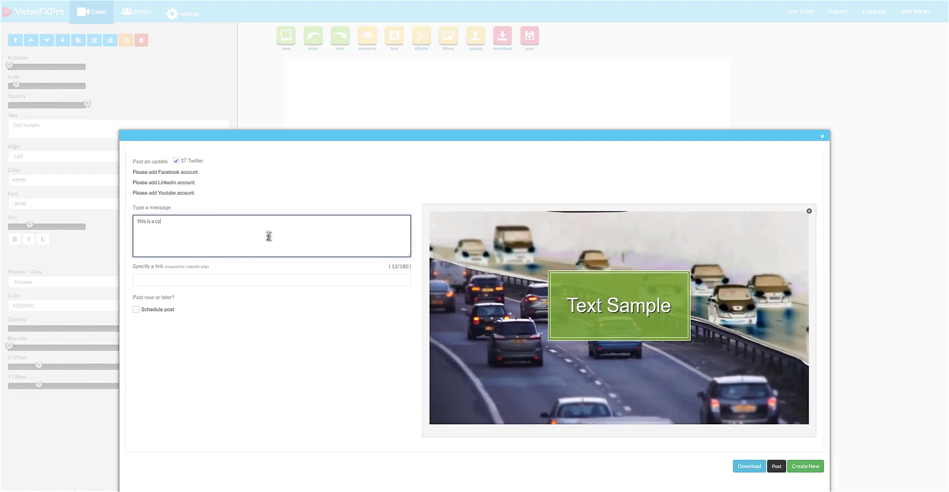
type("ol video")
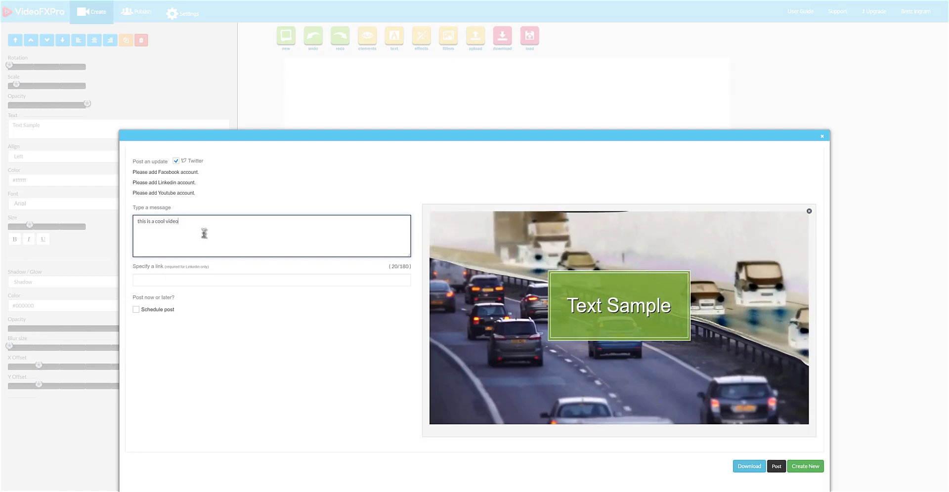
left_click(217, 279)
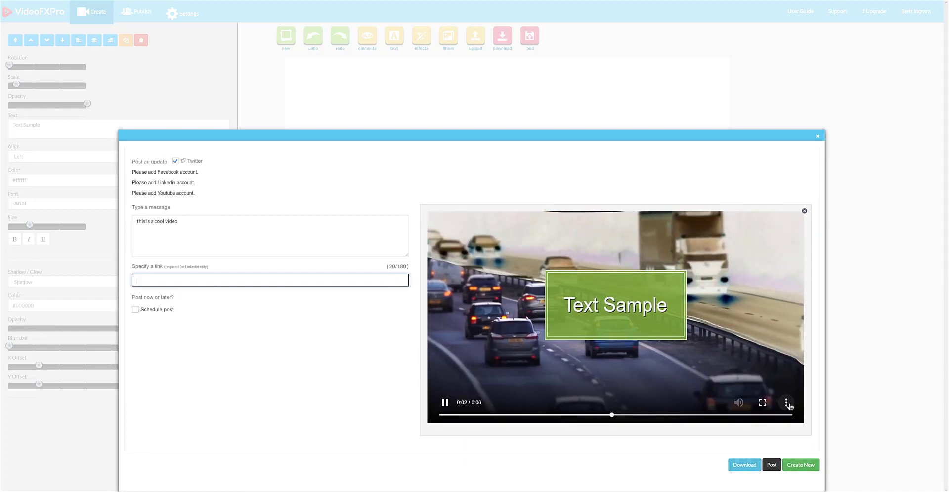
left_click(787, 403)
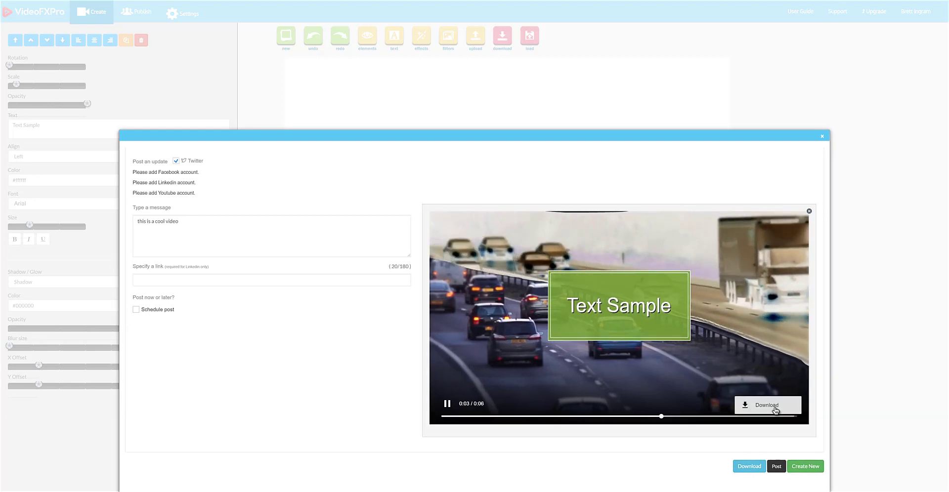
left_click(775, 409)
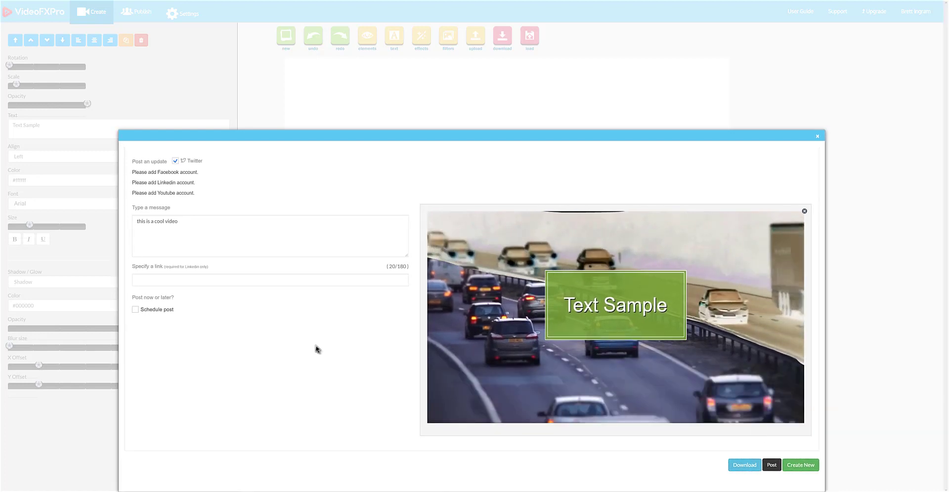